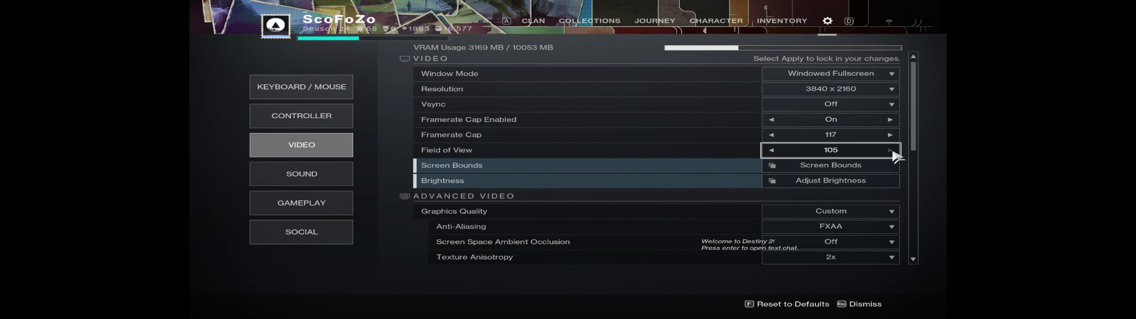
- Exit Destiny 2's video settings and toggle the Windows Start menu over the game
{"action": "key", "text": "Escape"}
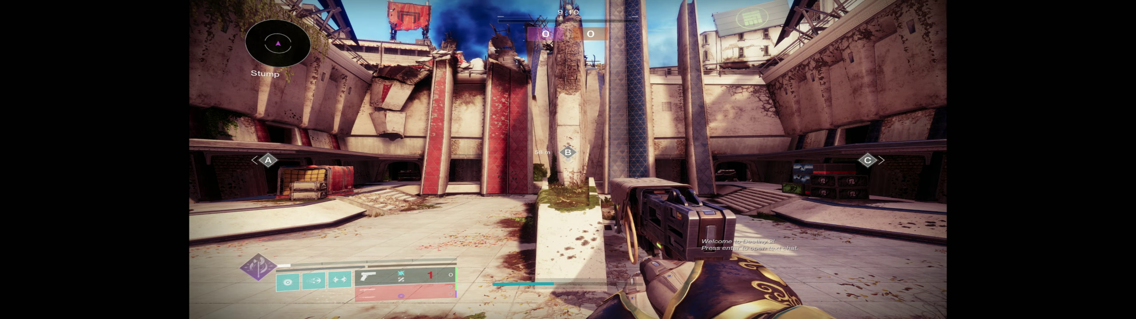
{"action": "key", "text": "super"}
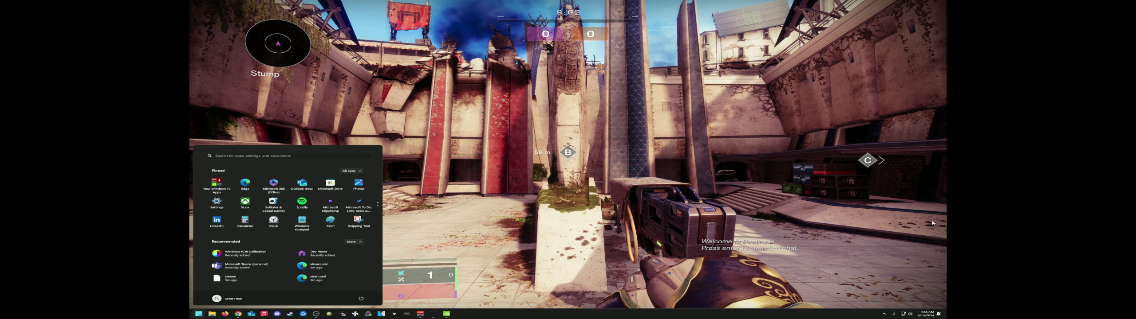
{"action": "left_click", "coordinate": [226, 131]}
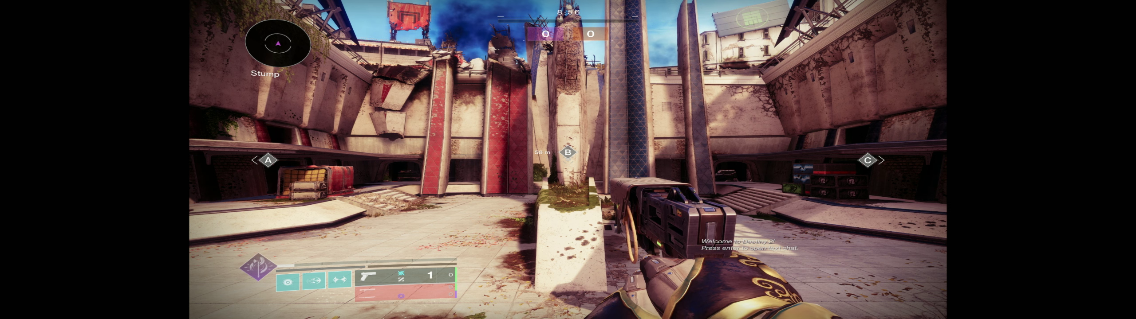
{"action": "key", "text": "super"}
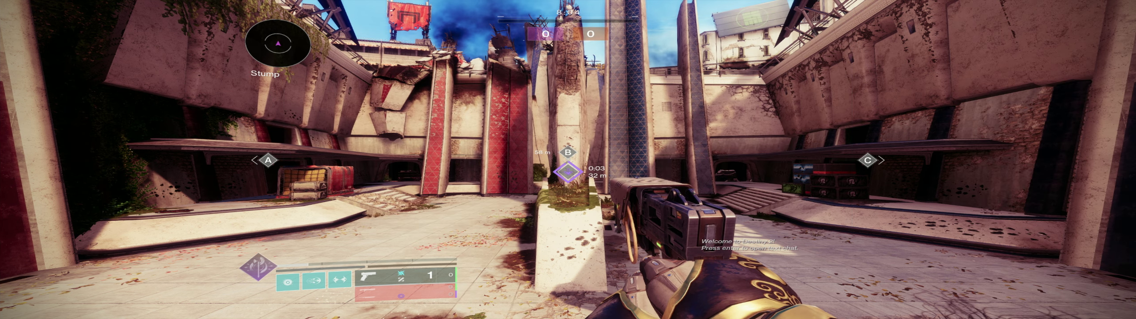
- Open the Windows Start menu over Destiny 2 while the game fills the ultrawide screen
{"action": "key", "text": "super"}
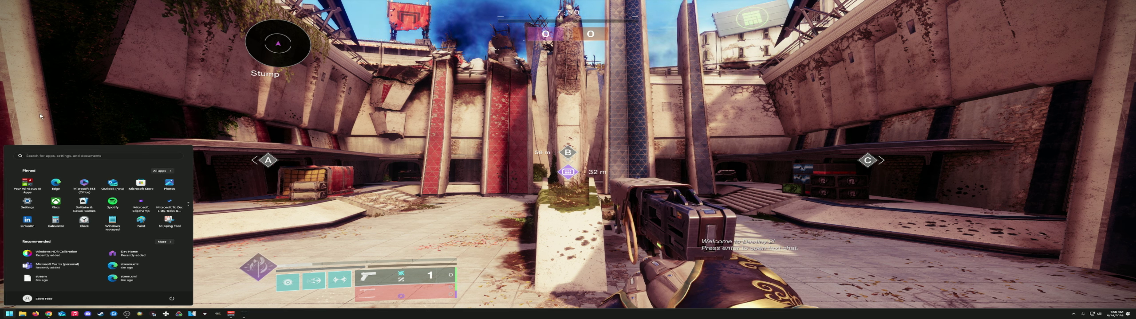
- Dismiss and reopen the Start menu over the narrowed Destiny 2 view, then return to the game
{"action": "left_click", "coordinate": [40, 116]}
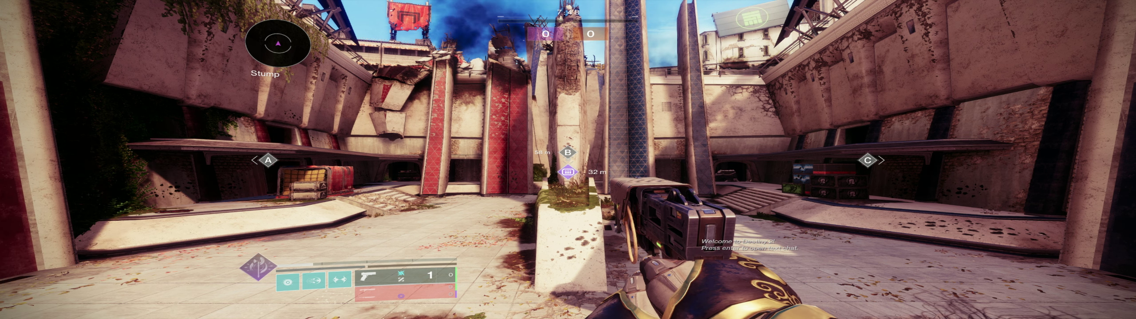
{"action": "key", "text": "super"}
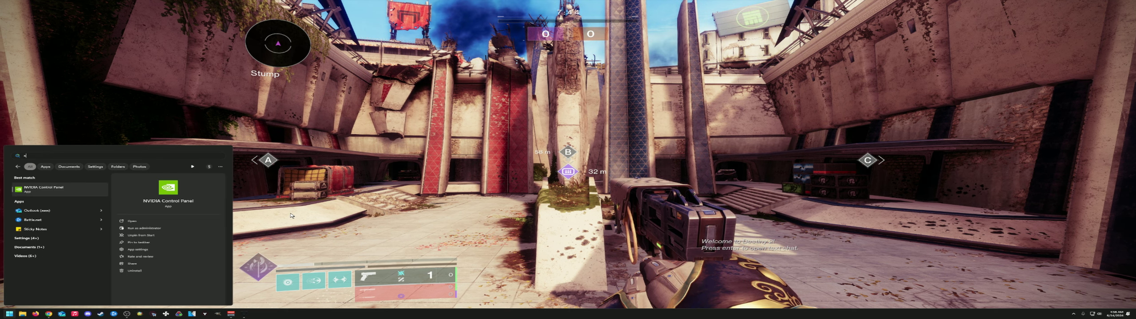
{"action": "key", "text": "super"}
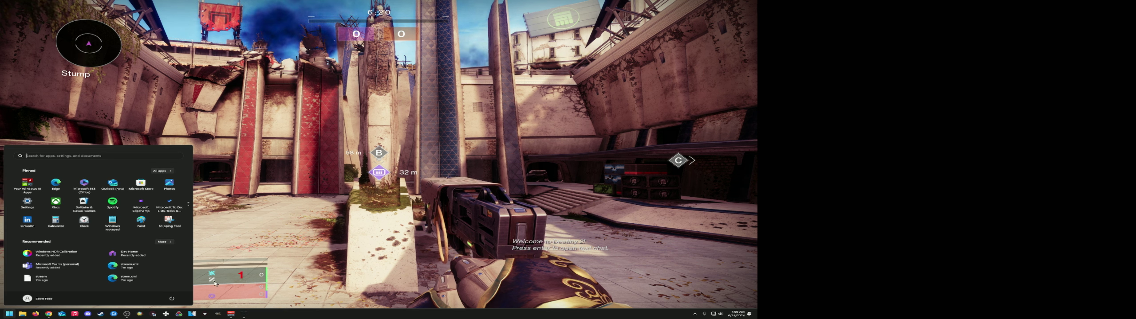
- Launch NVIDIA Control Panel from the search results and scroll its list of available resolutions
{"action": "left_click", "coordinate": [327, 169]}
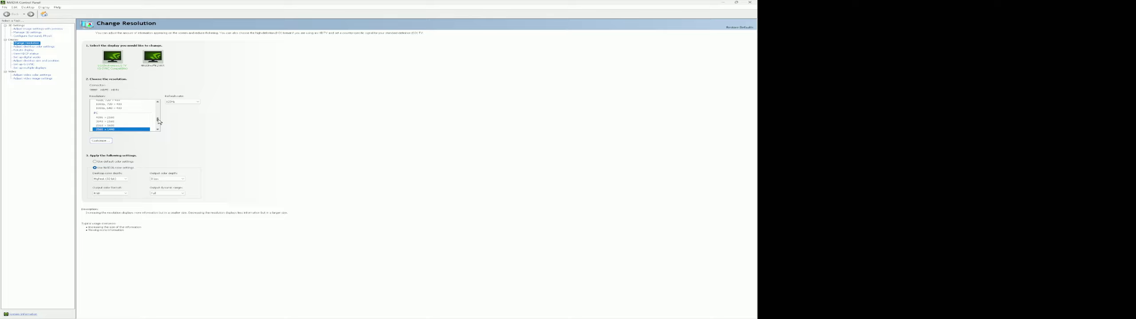
{"action": "scroll", "coordinate": [159, 122], "scroll_direction": "down", "scroll_amount": 1}
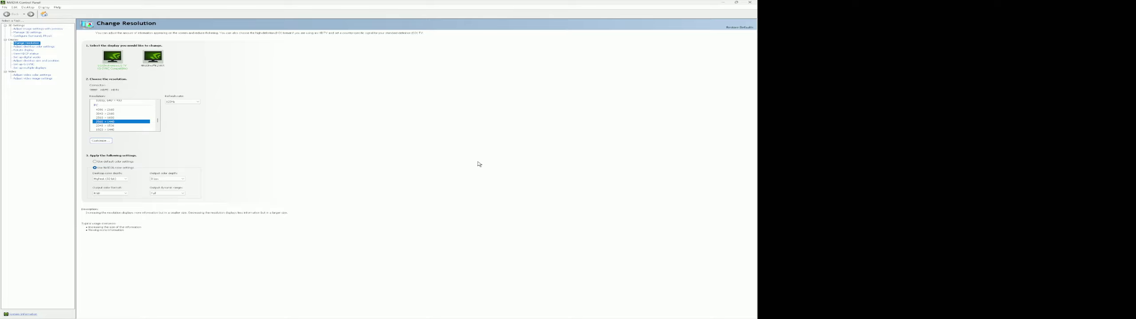
{"action": "left_click", "coordinate": [103, 141]}
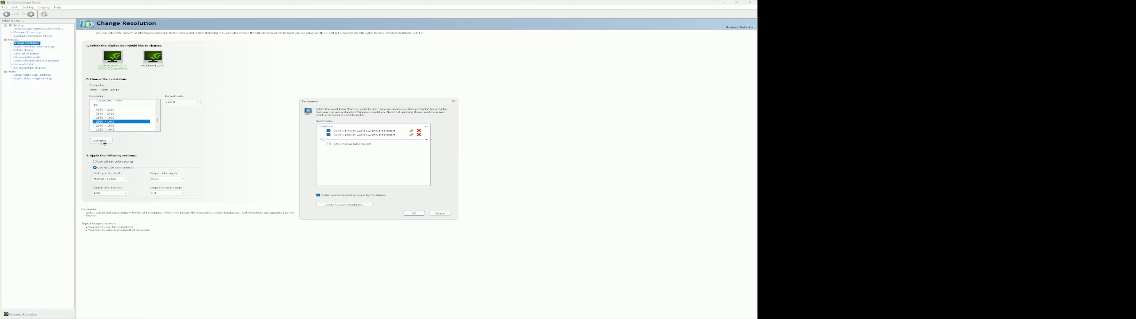
{"action": "left_click", "coordinate": [344, 205]}
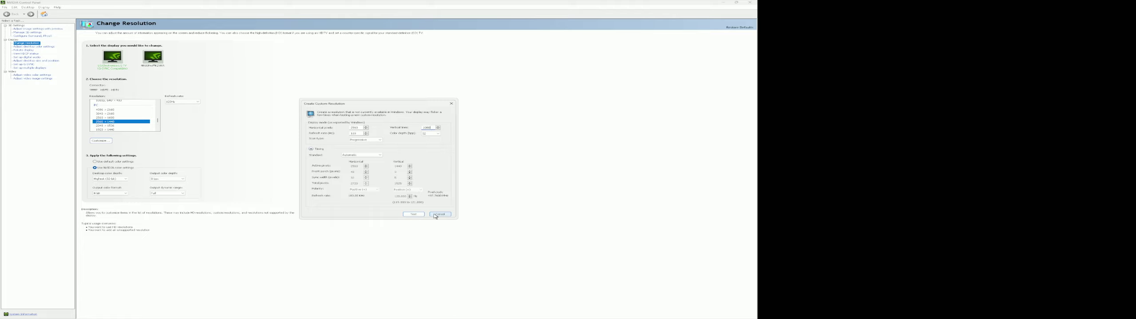
{"action": "left_click", "coordinate": [441, 216]}
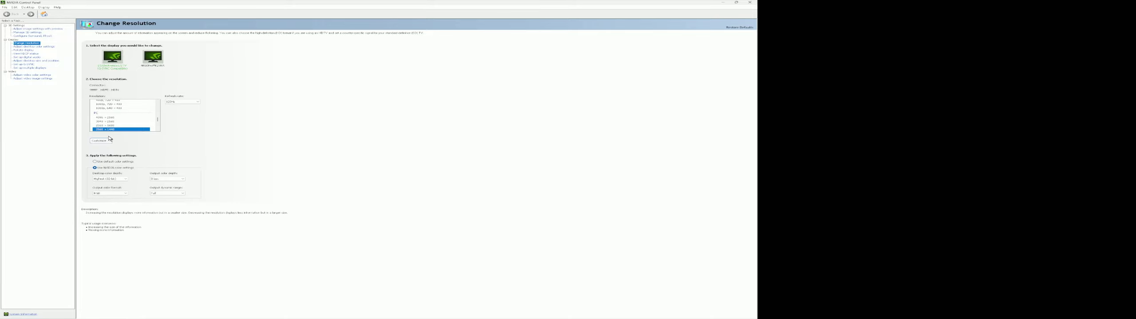
- Reopen the Customize dialog showing the display's existing custom resolutions
{"action": "left_click", "coordinate": [102, 140]}
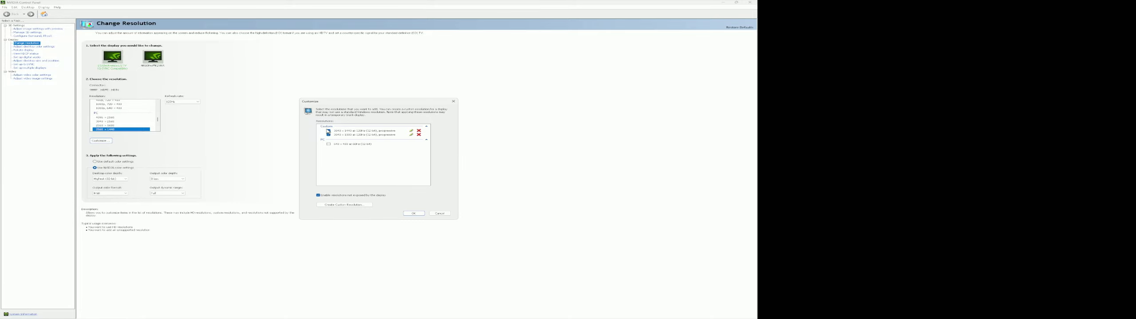